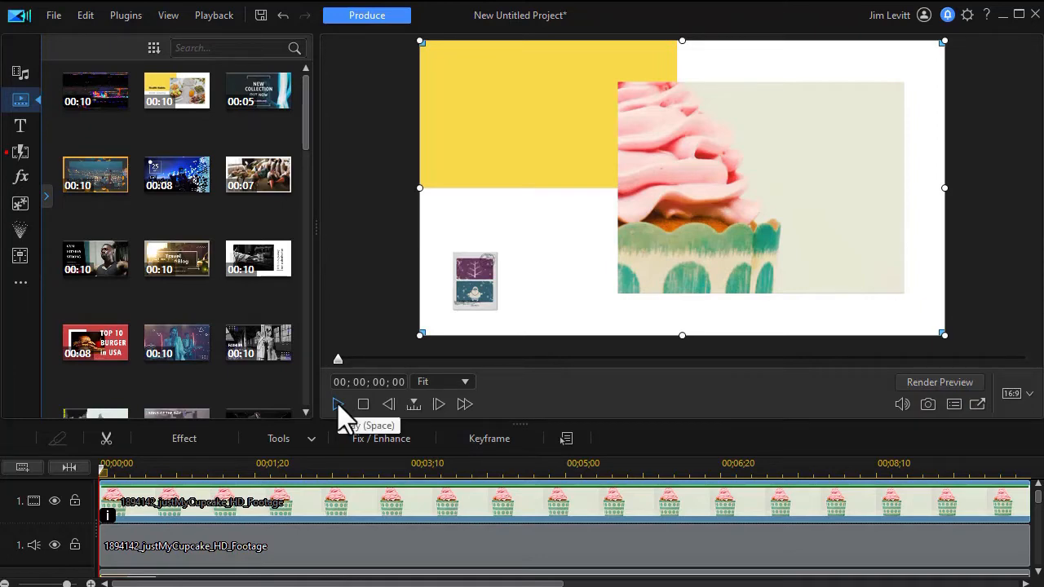
Play the cupcake project from the start to review its titles, images and video.
{"action": "left_click", "coordinate": [338, 404]}
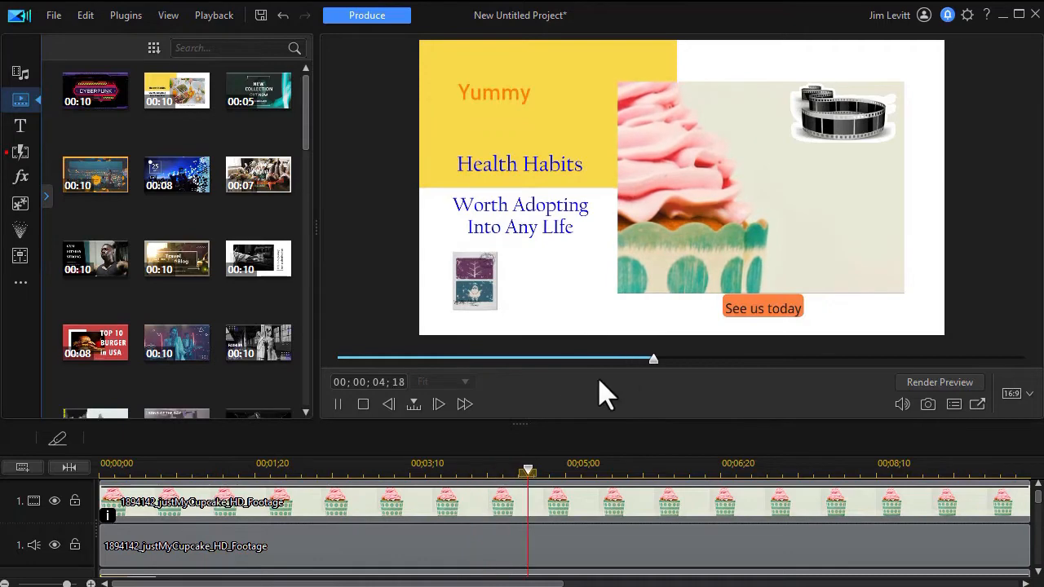
{"action": "left_click", "coordinate": [339, 404]}
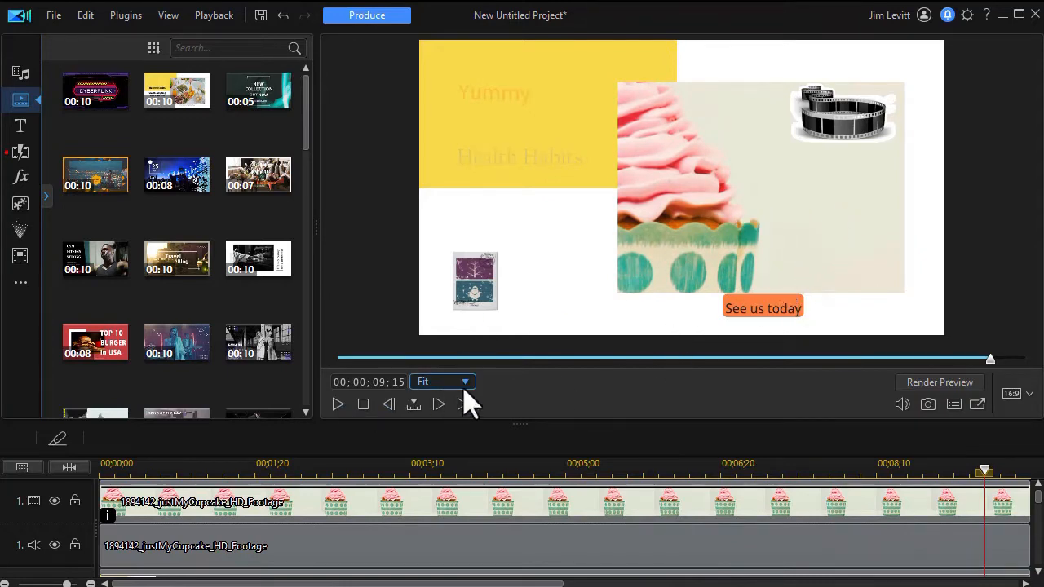
Enlarge the stamp image at about 00;00;01;19 so that it reaches up over the title text.
{"action": "left_click", "coordinate": [451, 358]}
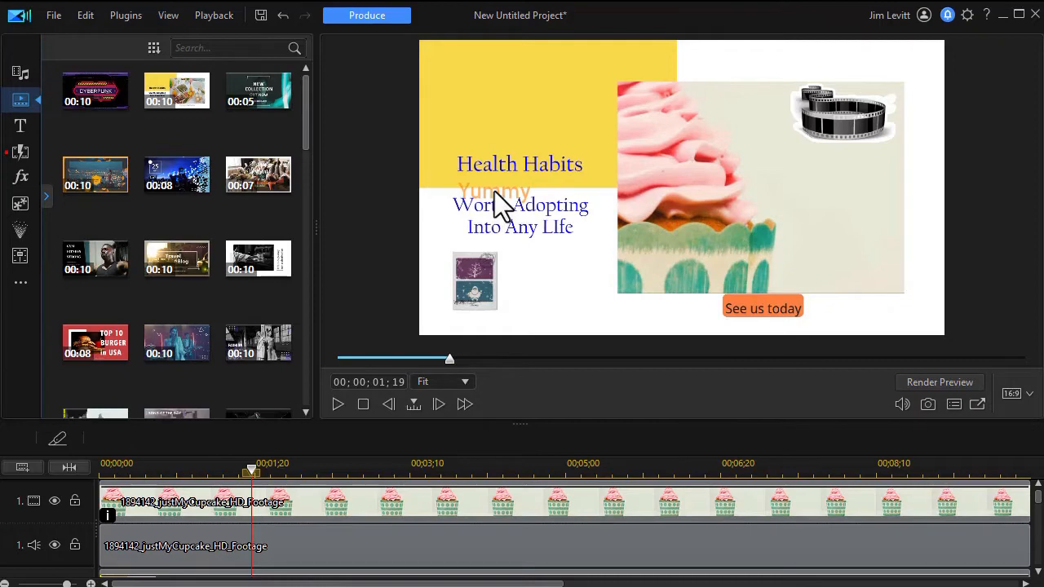
{"action": "left_click", "coordinate": [493, 253]}
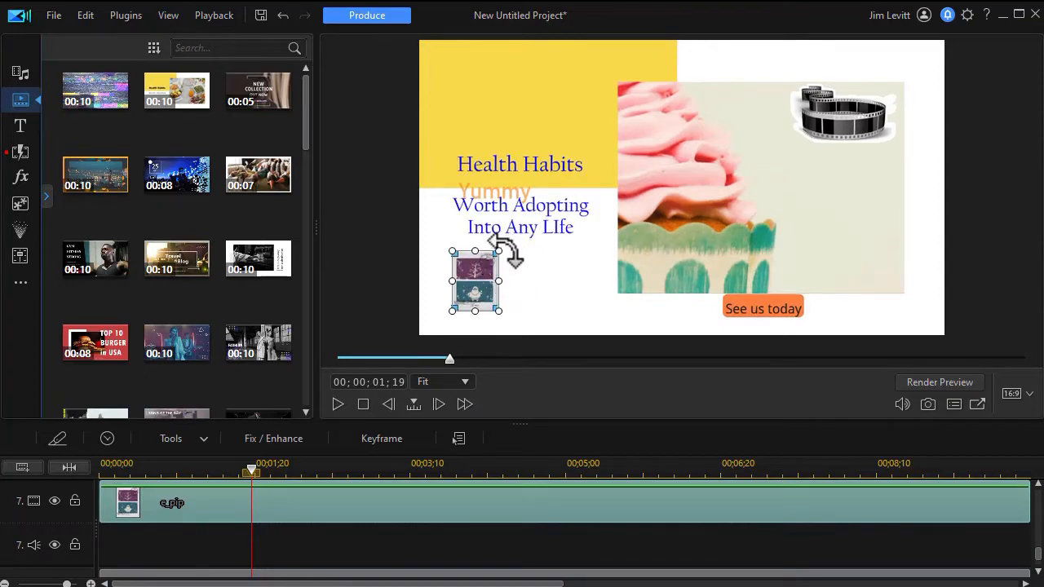
{"action": "left_click_drag", "start_coordinate": [499, 251], "coordinate": [530, 210]}
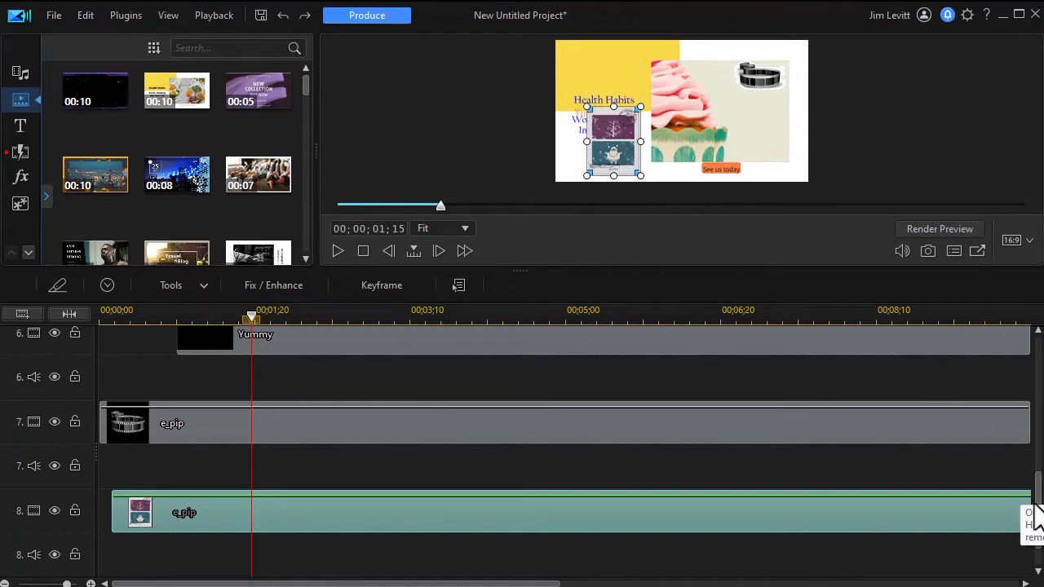
Add one video track above track 4 and no audio tracks.
{"action": "left_click_drag", "start_coordinate": [1038, 507], "coordinate": [1038, 390]}
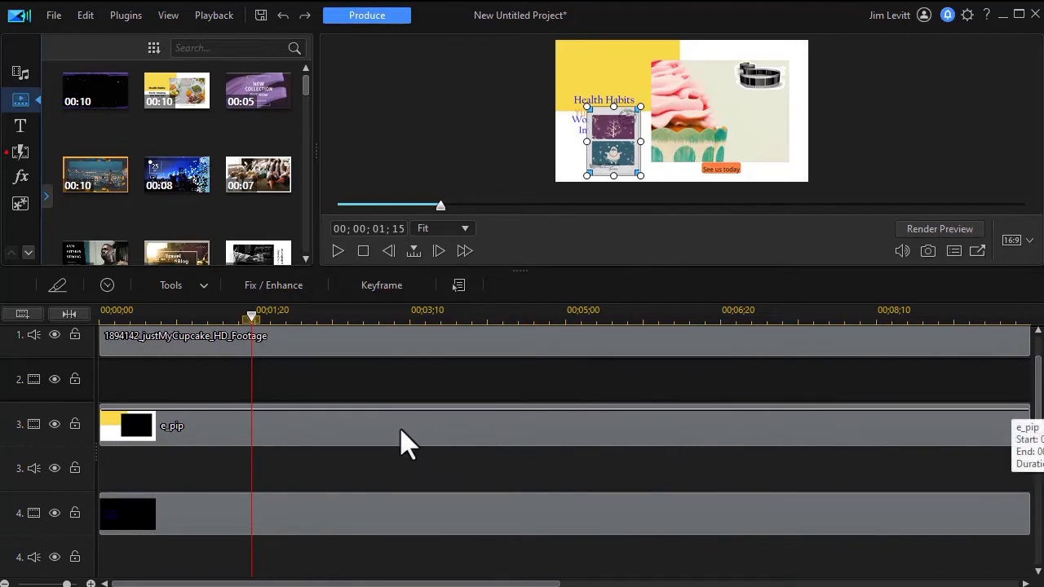
{"action": "right_click", "coordinate": [367, 471]}
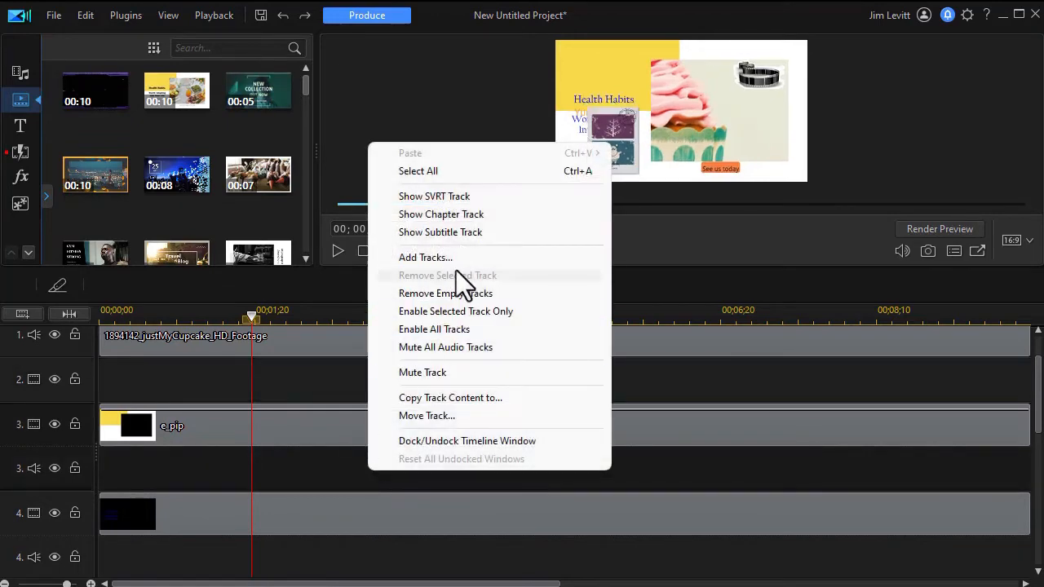
{"action": "left_click", "coordinate": [444, 258]}
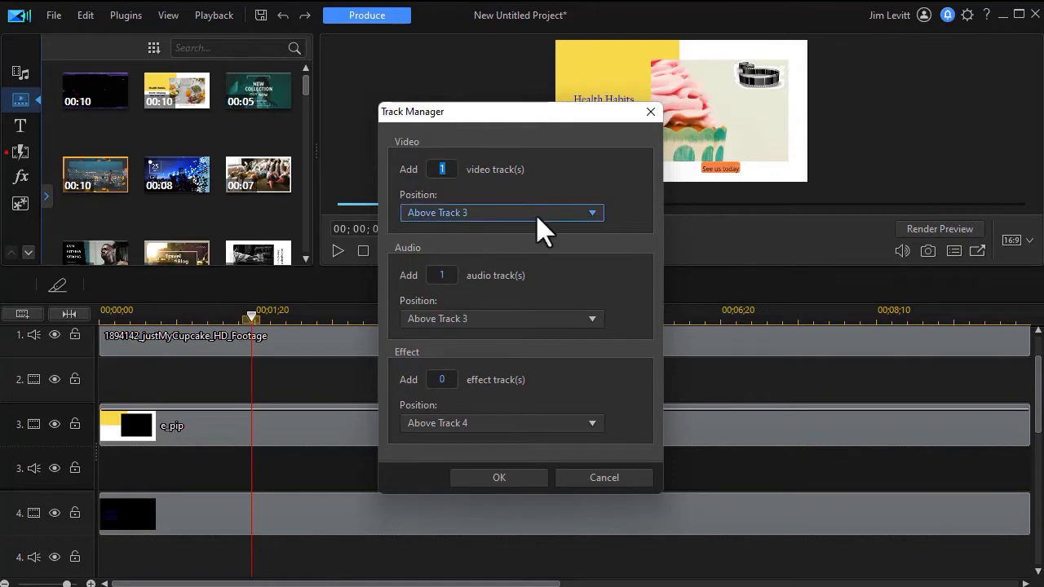
{"action": "left_click", "coordinate": [592, 220]}
{"action": "left_click", "coordinate": [533, 268]}
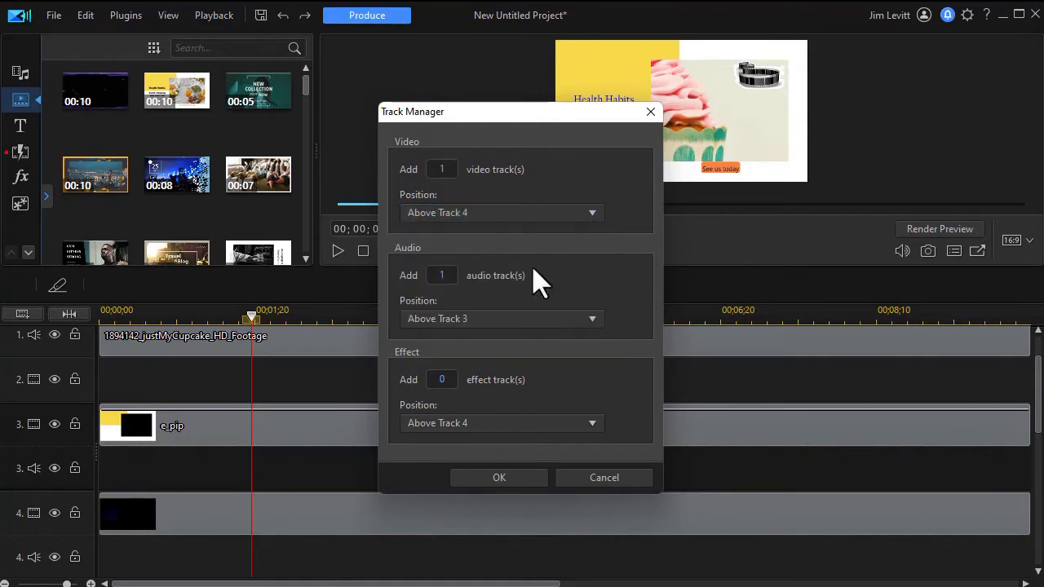
{"action": "left_click_drag", "start_coordinate": [452, 276], "coordinate": [410, 274]}
{"action": "type", "text": "0"}
{"action": "left_click", "coordinate": [508, 480]}
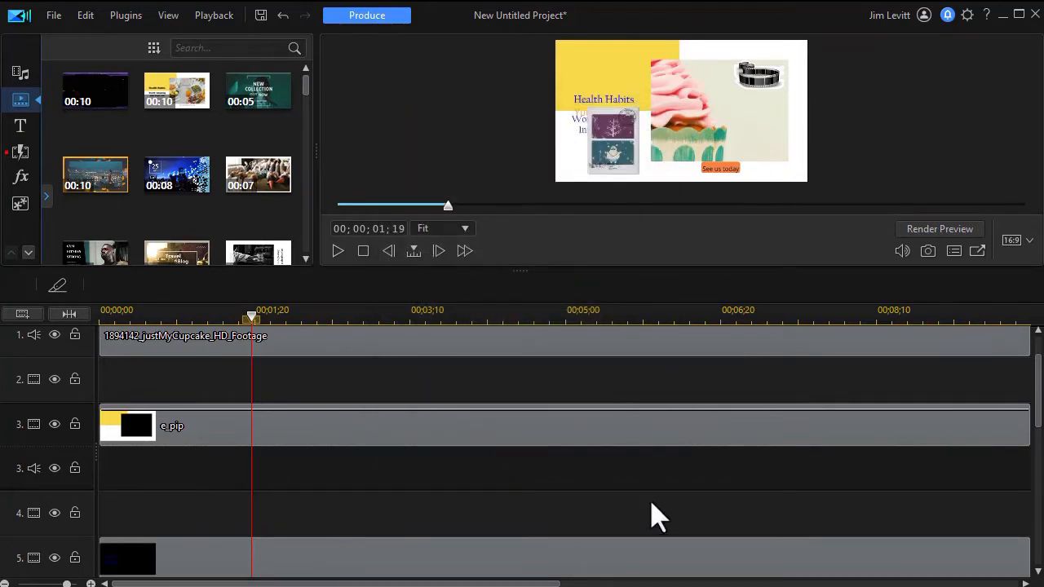
Move the stamp image clip from track 9 to the start of the empty track 4.
{"action": "left_click_drag", "start_coordinate": [1035, 418], "coordinate": [1017, 531]}
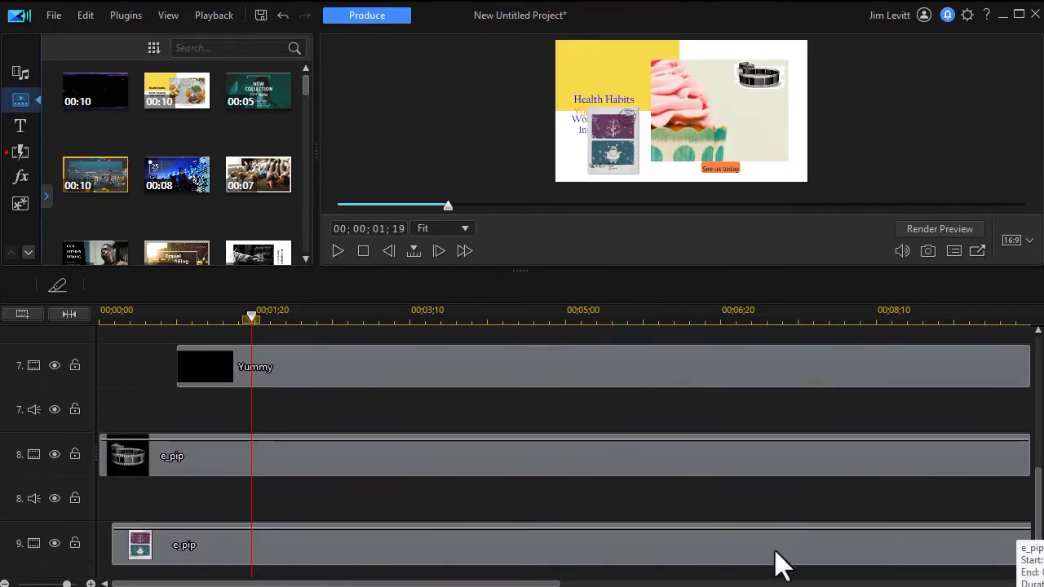
{"action": "left_click_drag", "start_coordinate": [431, 548], "coordinate": [401, 436]}
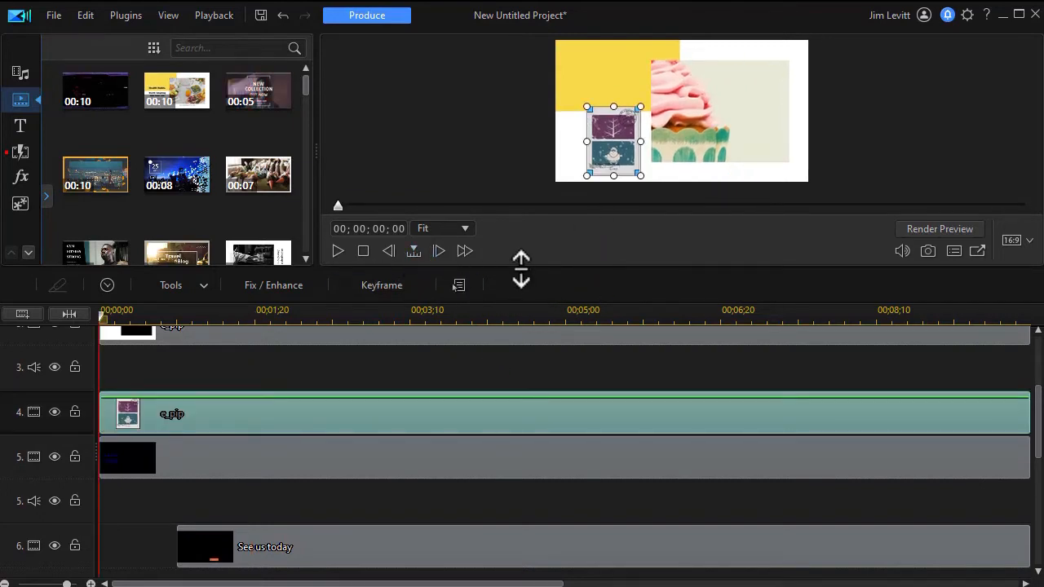
Enlarge the preview area and play the project to check the layering of the stamp image and the title text.
{"action": "left_click_drag", "start_coordinate": [522, 270], "coordinate": [513, 408]}
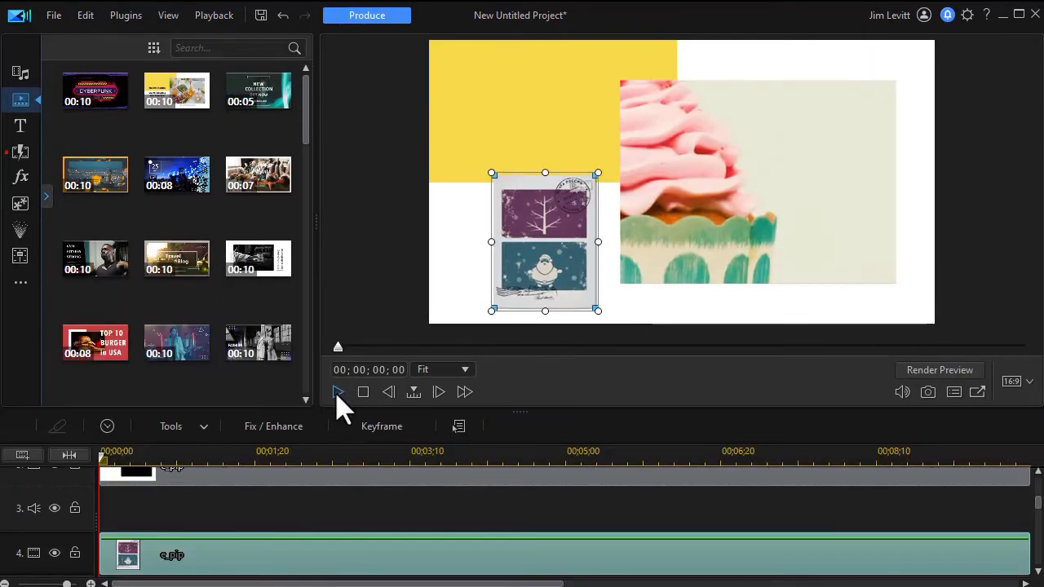
{"action": "left_click", "coordinate": [337, 392]}
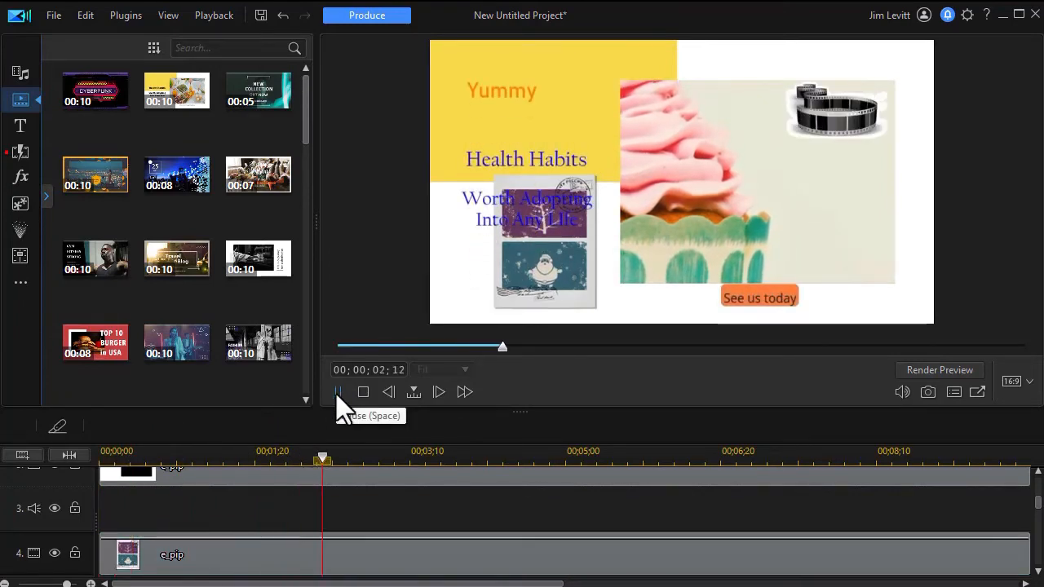
{"action": "left_click", "coordinate": [337, 393]}
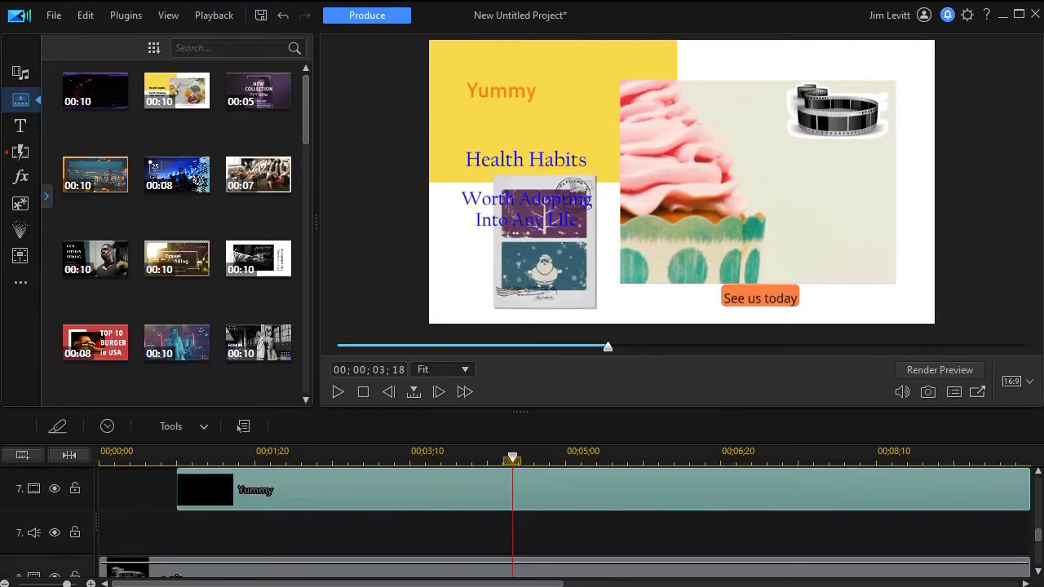
Open the Yummy title on track 7 for editing and change its font face fill type to Gradient Color.
{"action": "mouse_move", "coordinate": [1036, 536]}
{"action": "left_mouse_down"}
{"action": "mouse_move", "coordinate": [1036, 560]}
{"action": "mouse_move", "coordinate": [1036, 530]}
{"action": "left_mouse_up"}
{"action": "scroll", "coordinate": [665, 554], "scroll_direction": "down", "scroll_amount": 1}
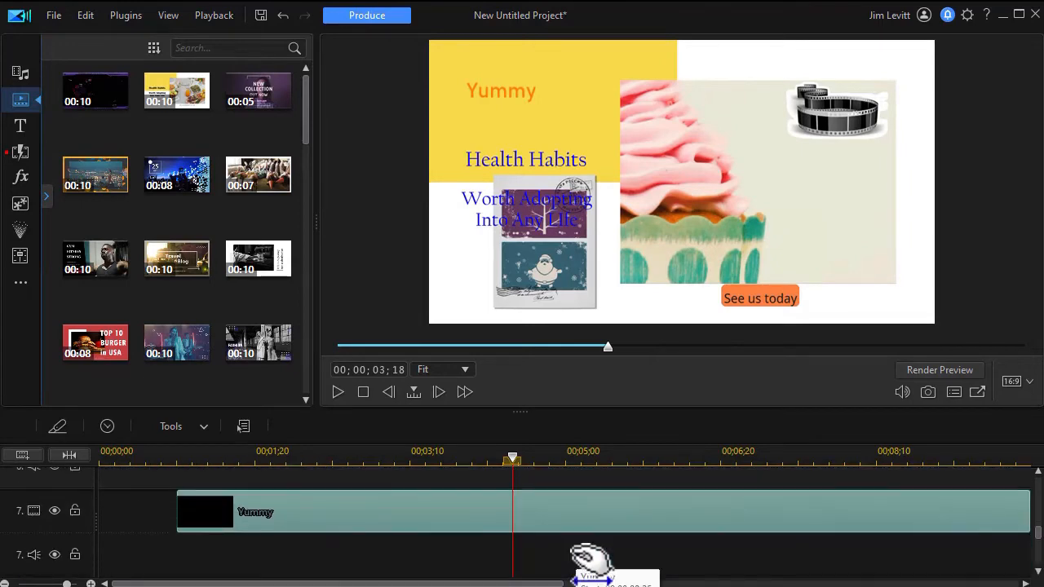
{"action": "double_click", "coordinate": [539, 515]}
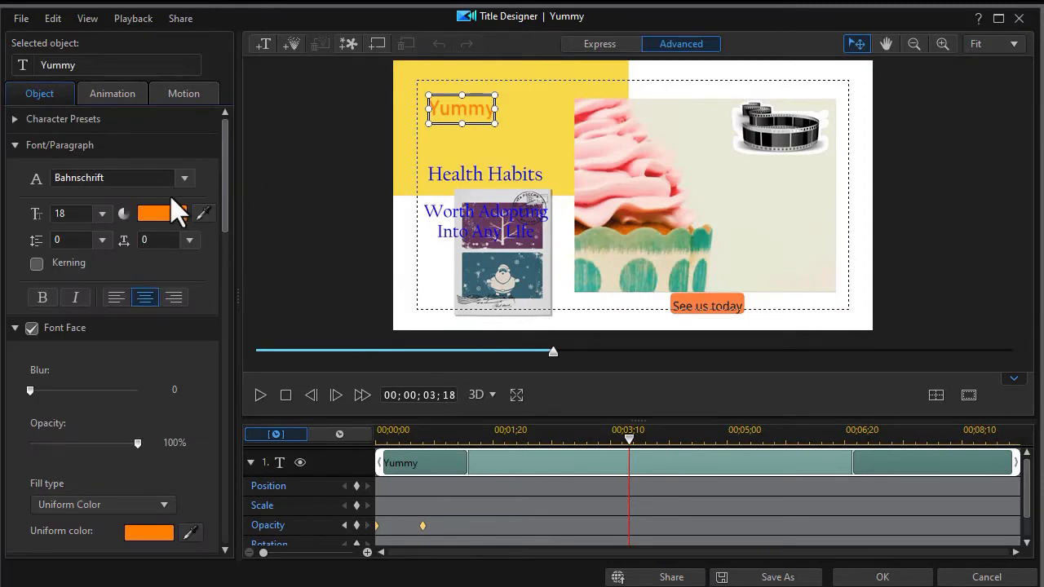
{"action": "left_click_drag", "start_coordinate": [225, 215], "coordinate": [221, 296]}
{"action": "left_click", "coordinate": [163, 325]}
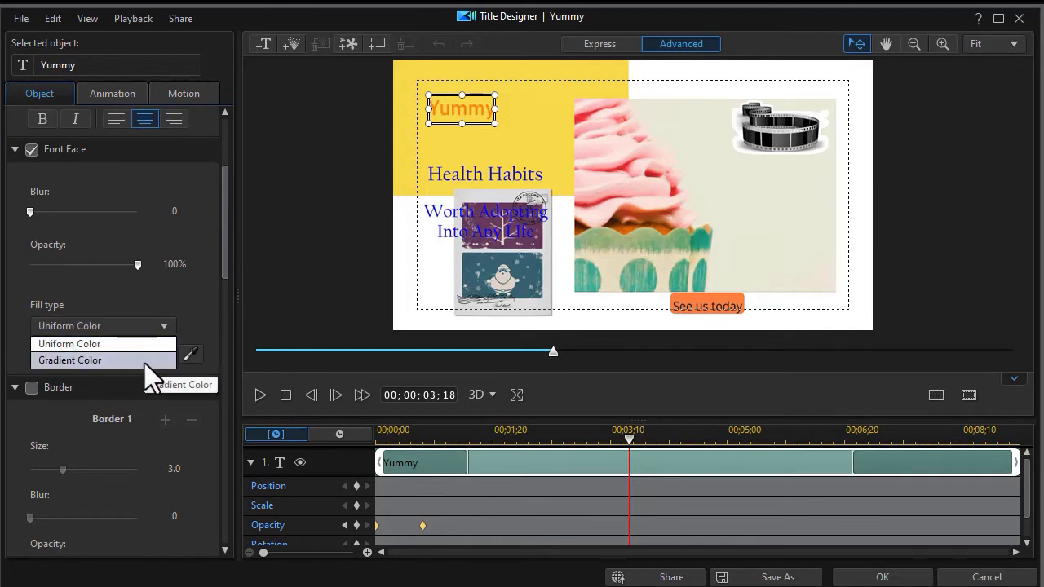
{"action": "left_click", "coordinate": [145, 361]}
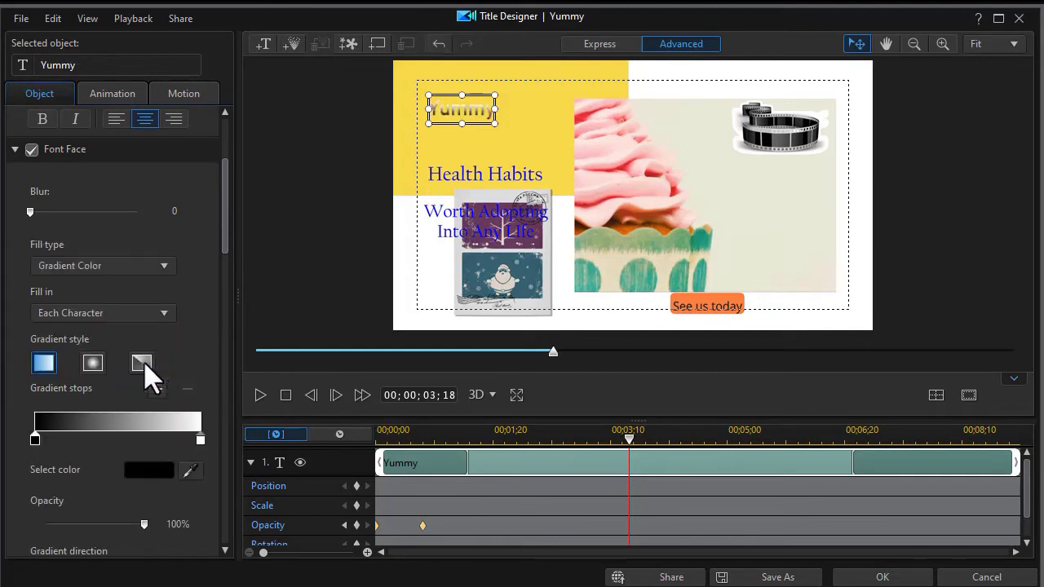
Set the Yummy gradient's first stop to orange FF8000 and its last stop to magenta FF00FF.
{"action": "left_click", "coordinate": [35, 439]}
{"action": "left_click", "coordinate": [144, 477]}
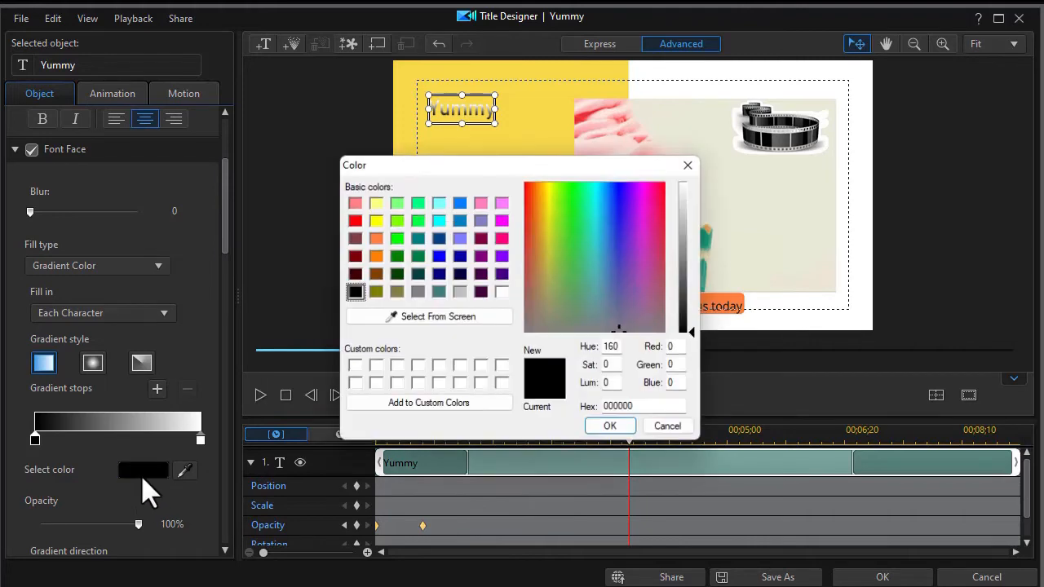
{"action": "left_click", "coordinate": [374, 258]}
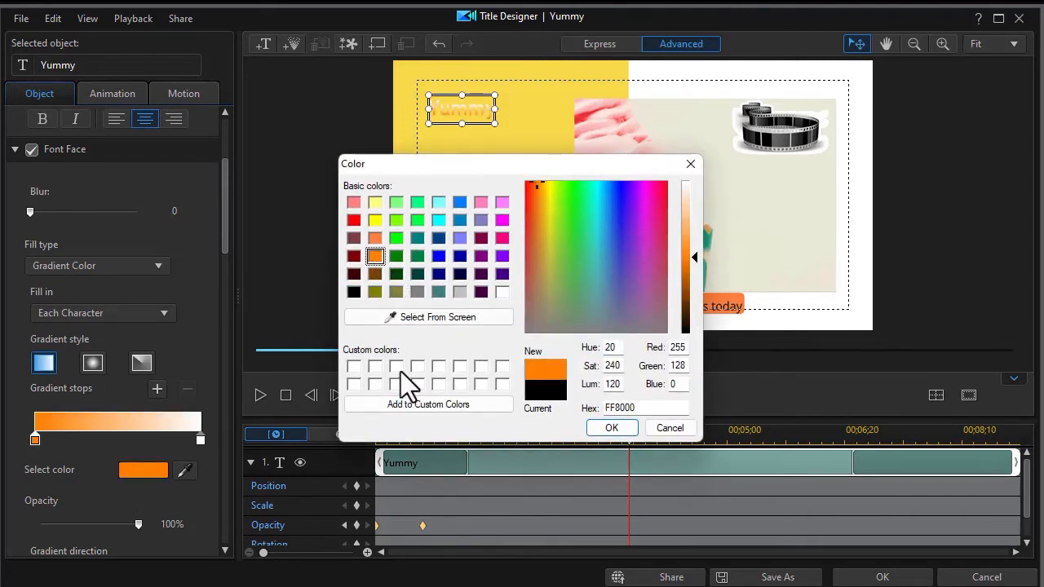
{"action": "left_click", "coordinate": [611, 429]}
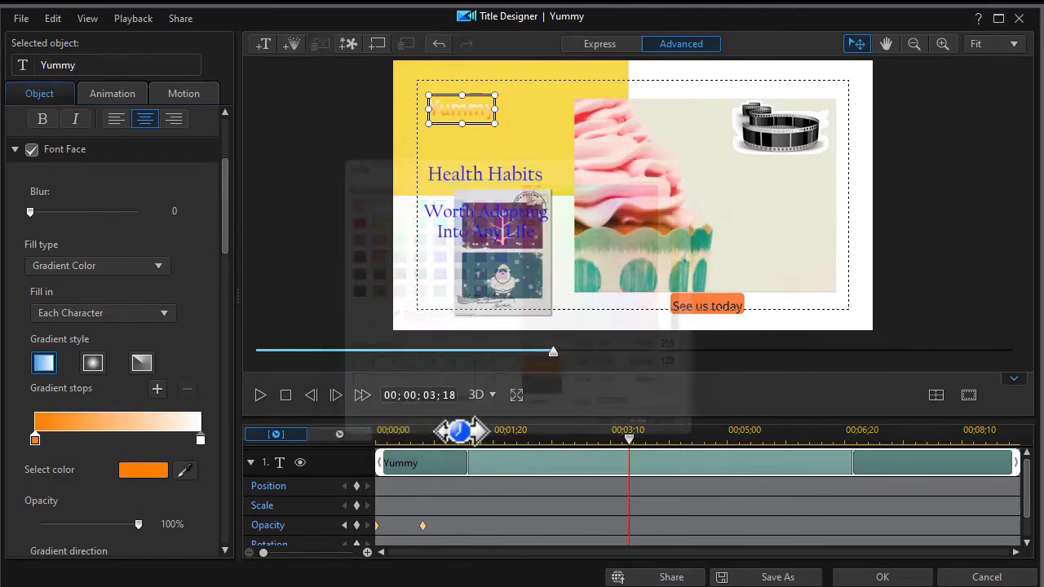
{"action": "left_click", "coordinate": [201, 443]}
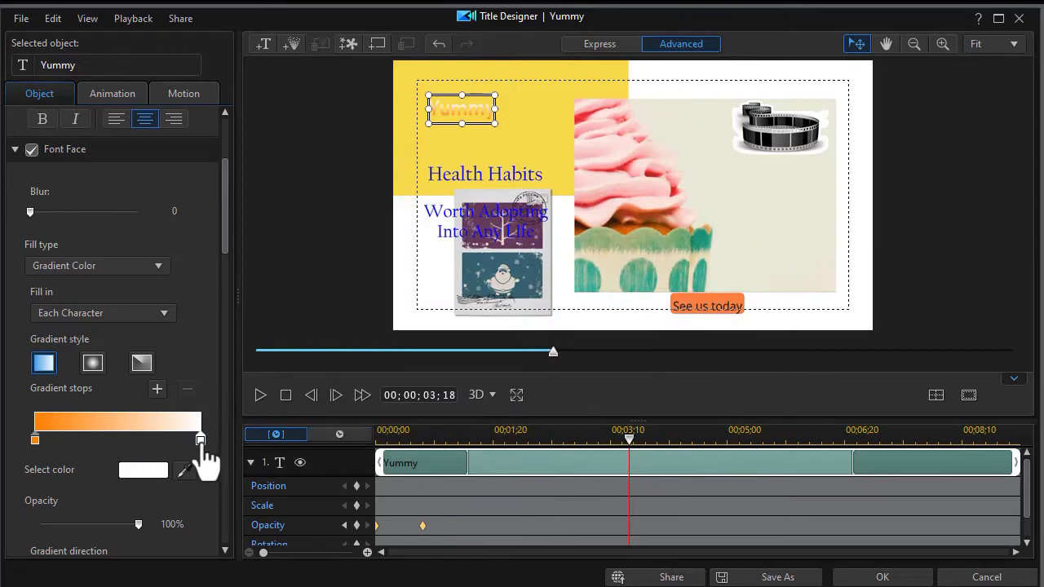
{"action": "left_click", "coordinate": [154, 474]}
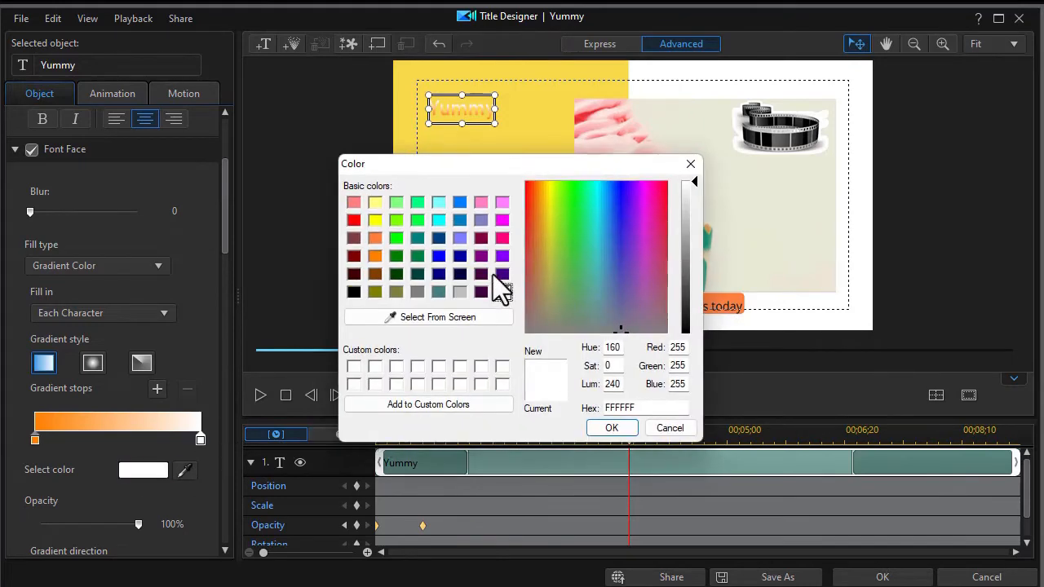
{"action": "left_click", "coordinate": [502, 219]}
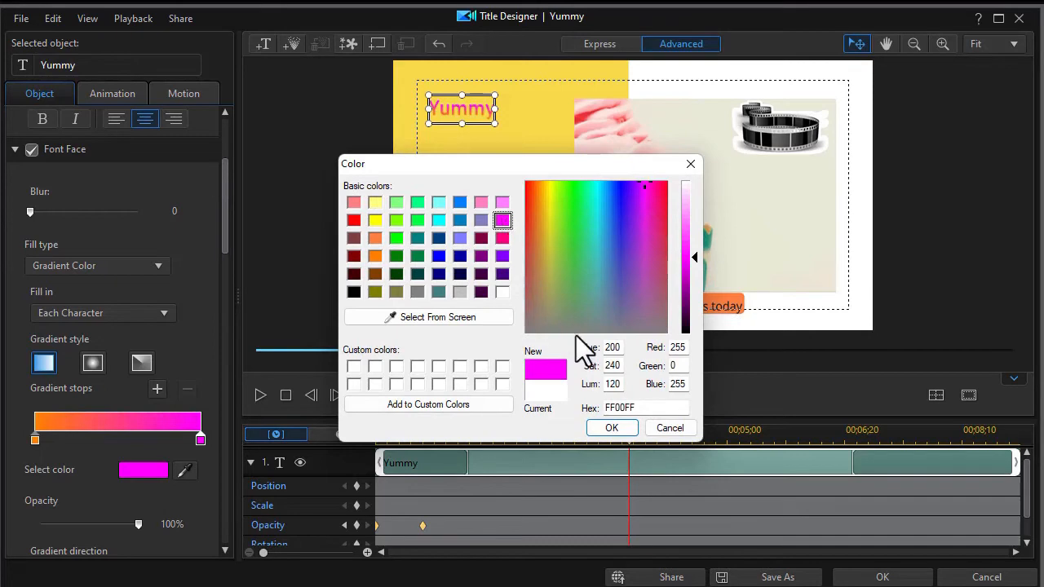
{"action": "left_click", "coordinate": [610, 425]}
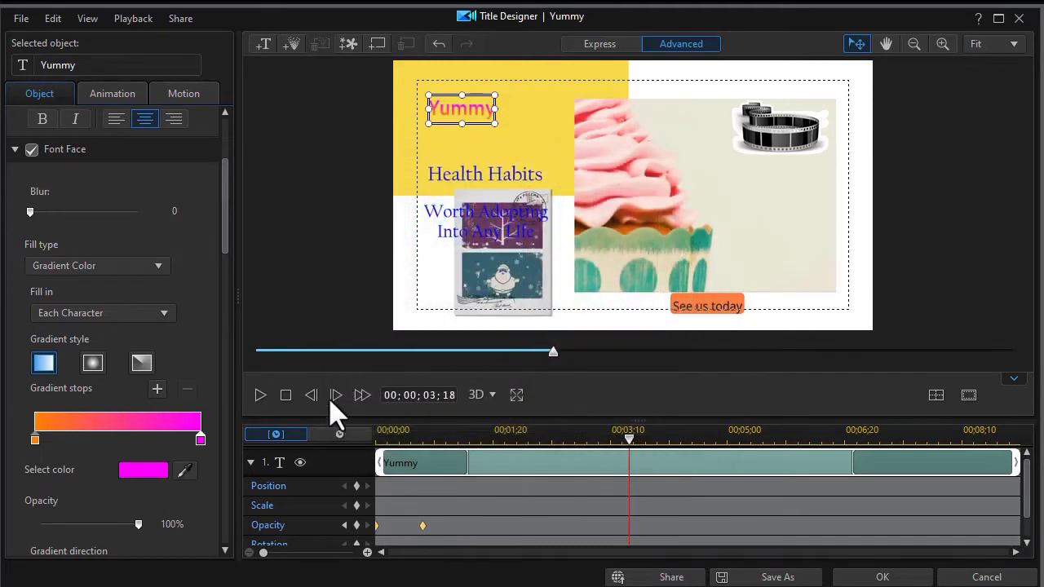
Apply the Amplify Horizontal in-animation to the Yummy title.
{"action": "left_click", "coordinate": [109, 94]}
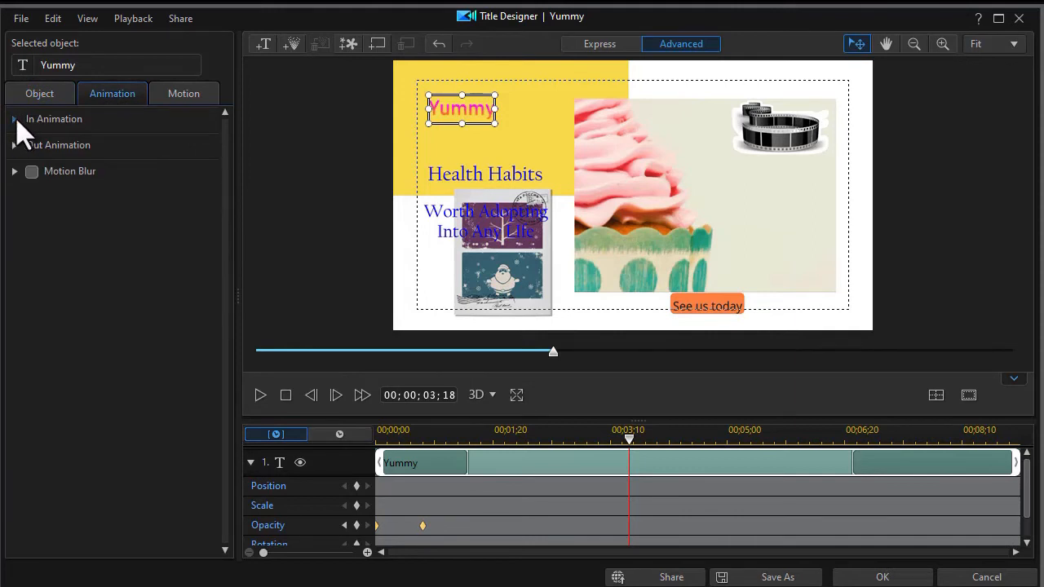
{"action": "left_click", "coordinate": [14, 119]}
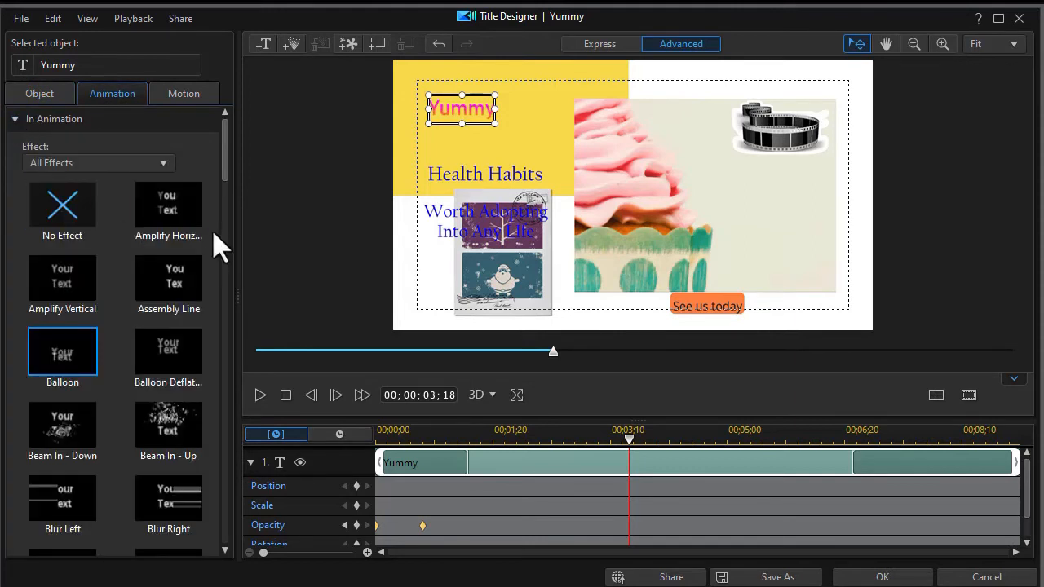
{"action": "left_click", "coordinate": [175, 206]}
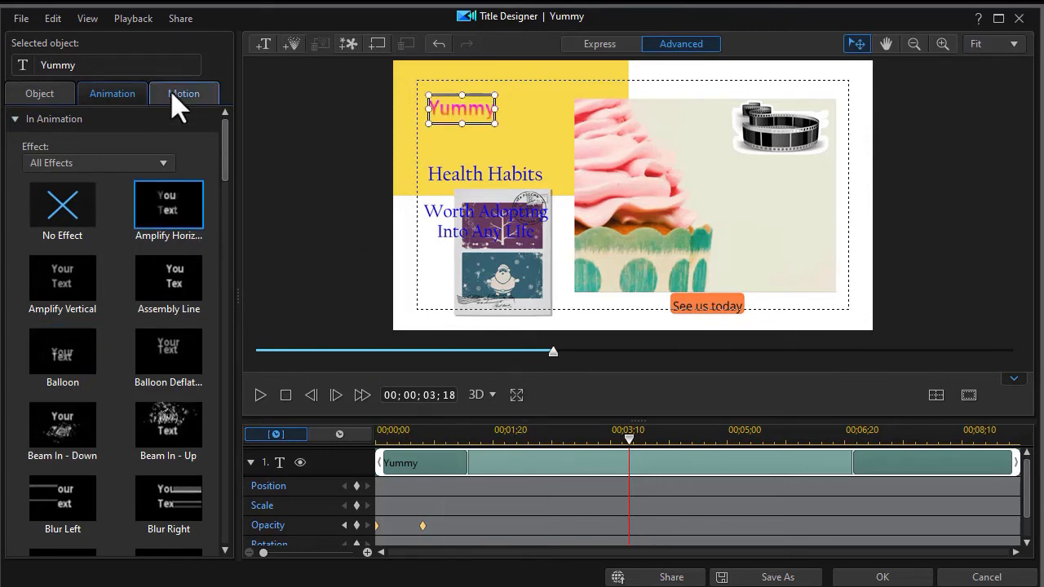
Apply the Fire special effect to the Yummy title, accept resetting its effects and keyframes, and return to the timeline.
{"action": "left_click", "coordinate": [44, 97]}
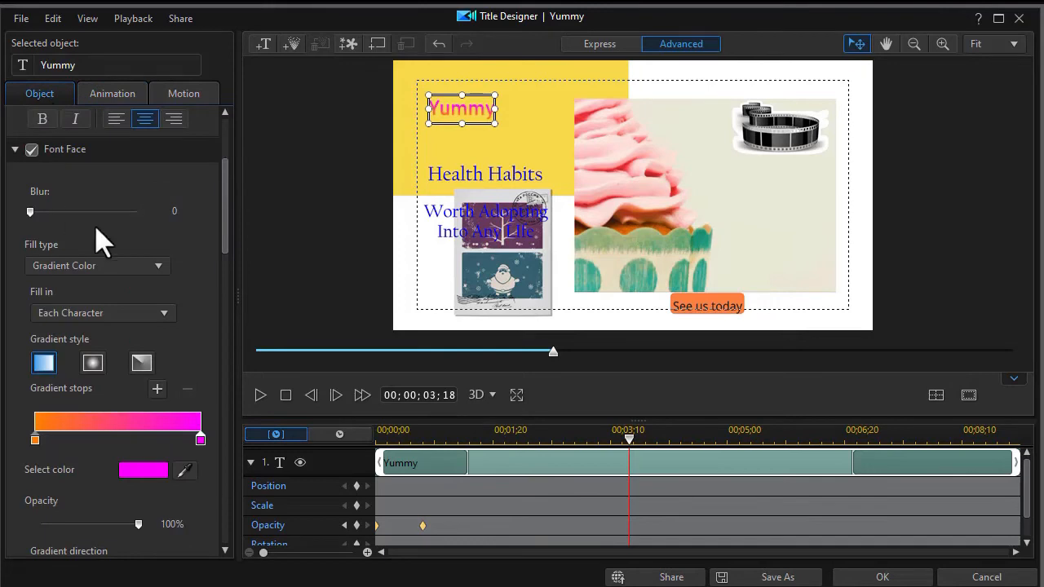
{"action": "left_click_drag", "start_coordinate": [227, 249], "coordinate": [216, 567]}
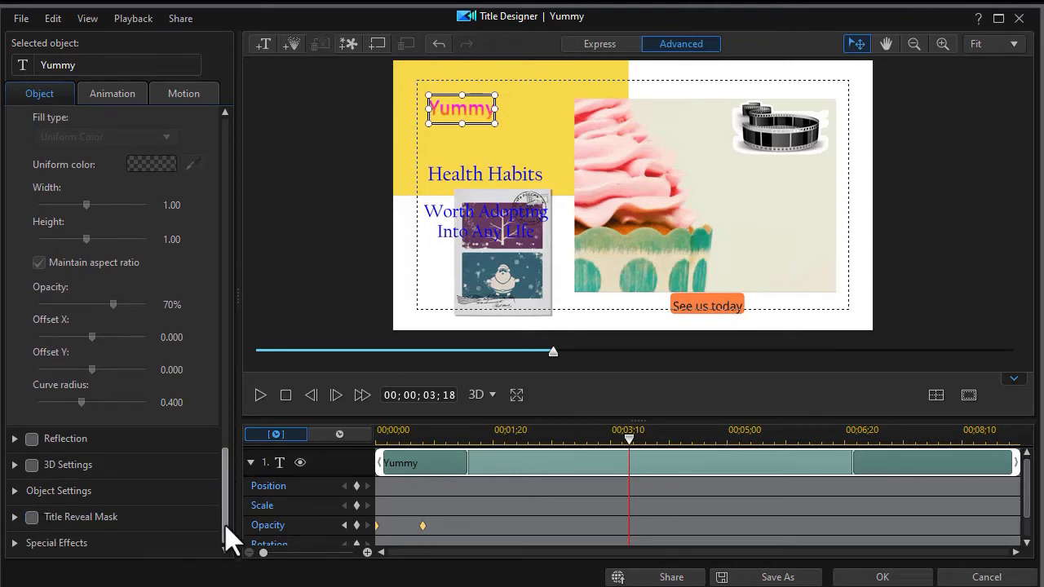
{"action": "left_click", "coordinate": [15, 545]}
{"action": "left_click", "coordinate": [160, 301]}
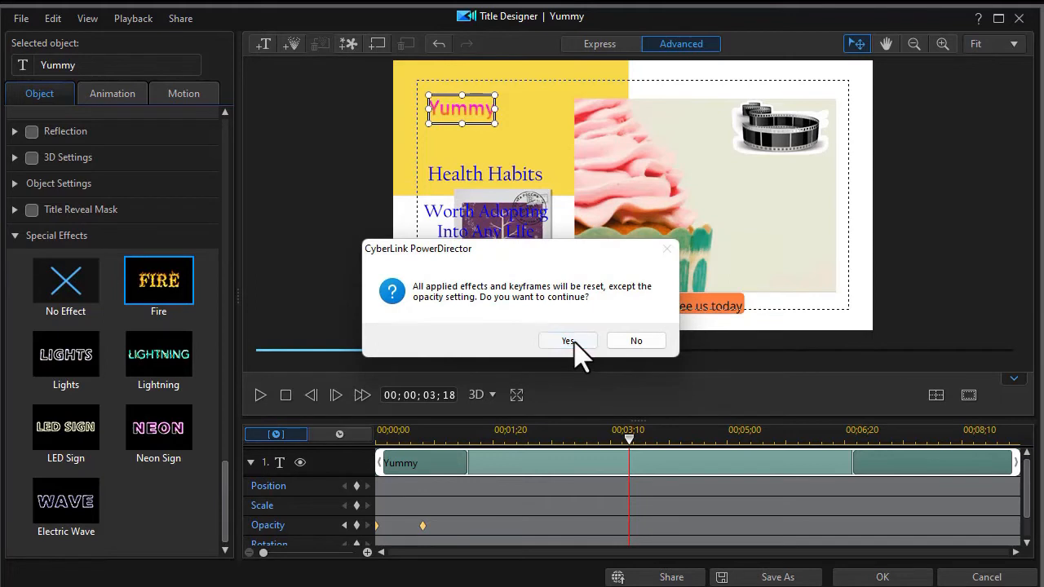
{"action": "left_click", "coordinate": [567, 341]}
{"action": "left_click", "coordinate": [459, 108]}
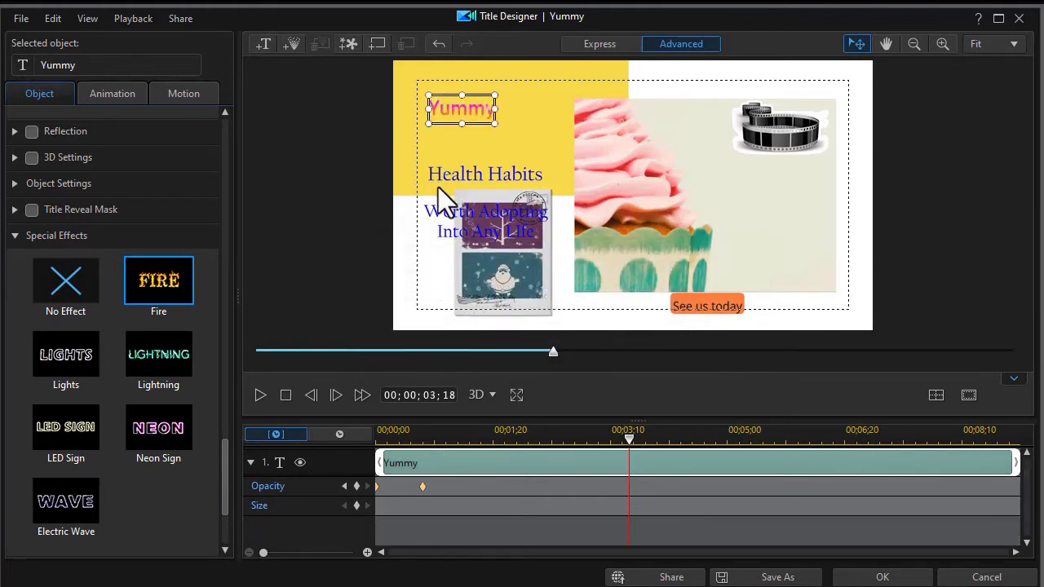
{"action": "left_click", "coordinate": [18, 237]}
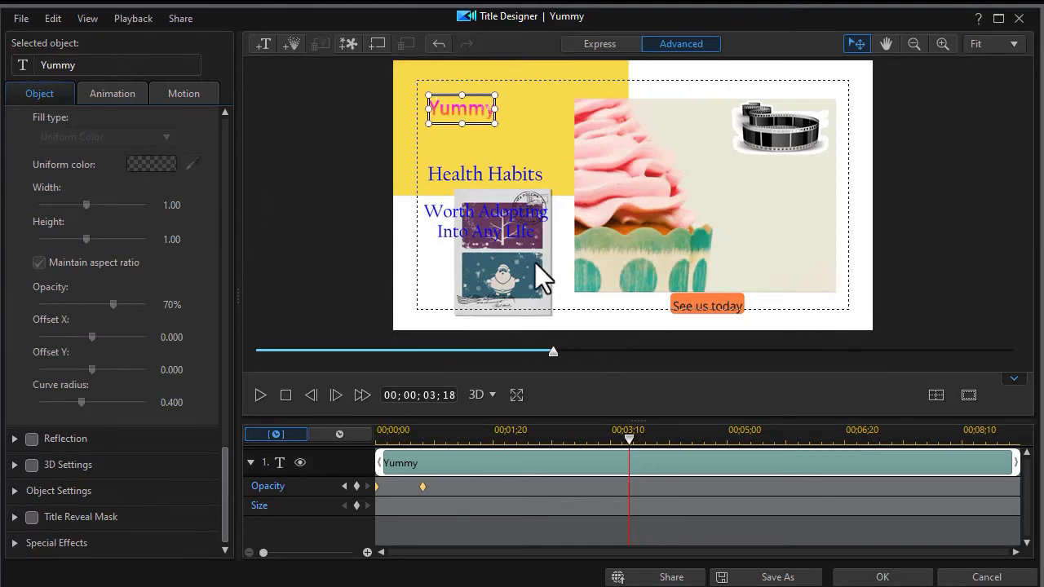
{"action": "left_click", "coordinate": [903, 578]}
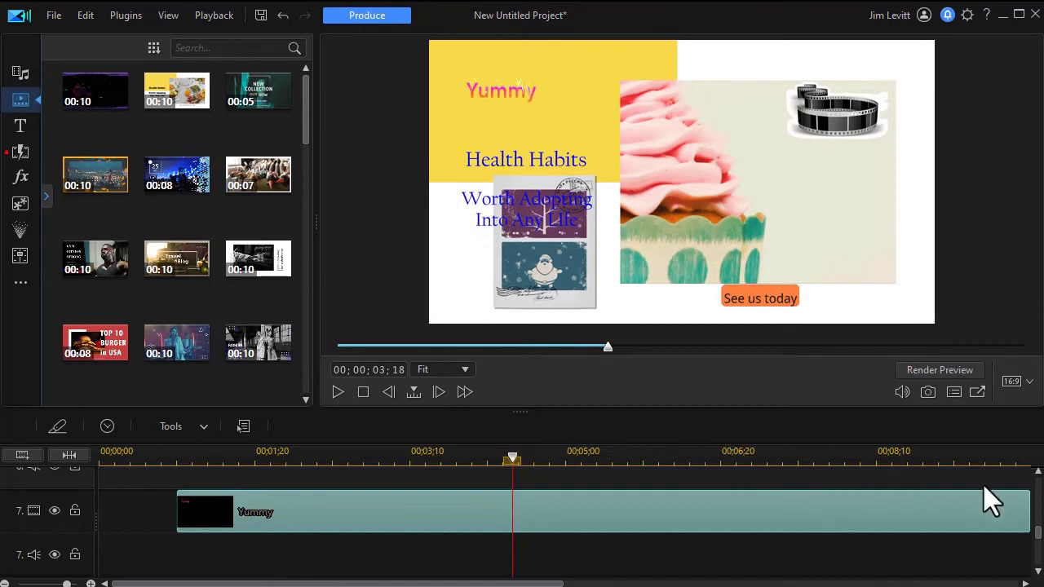
{"action": "left_click_drag", "start_coordinate": [1038, 538], "coordinate": [1039, 487]}
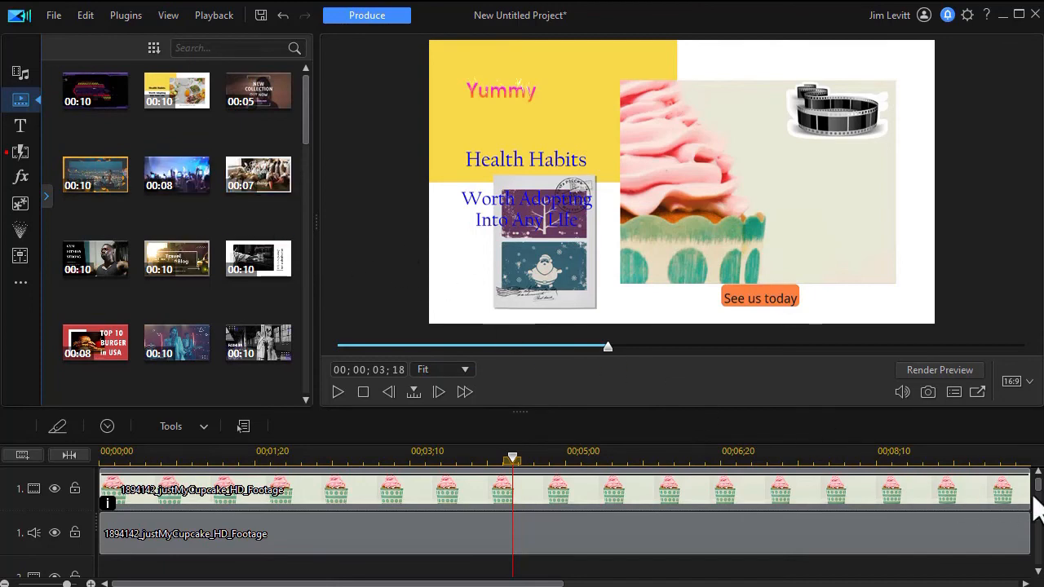
{"action": "left_click_drag", "start_coordinate": [1040, 497], "coordinate": [1025, 520]}
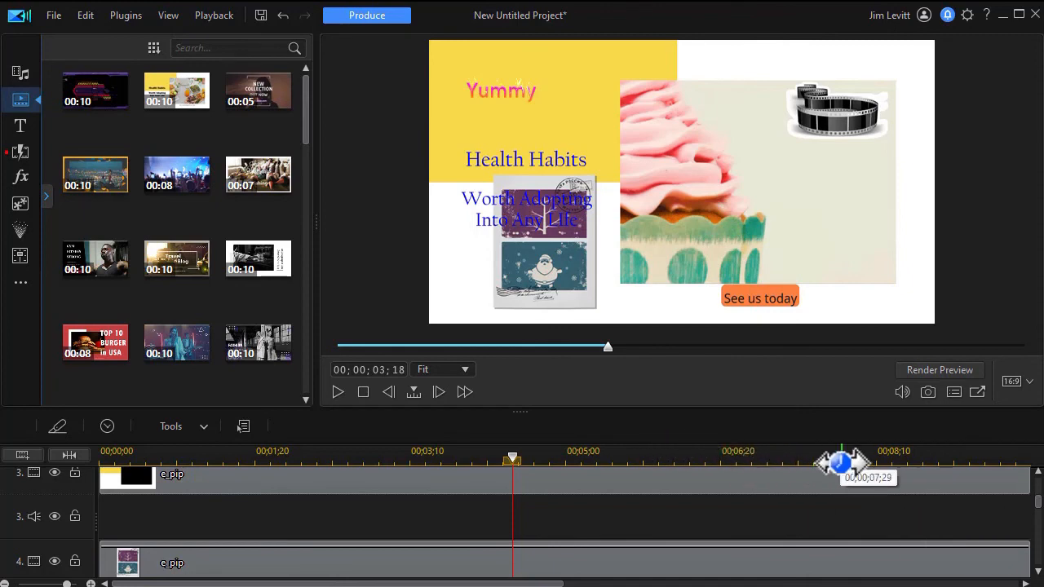
{"action": "left_click_drag", "start_coordinate": [1037, 501], "coordinate": [1037, 551]}
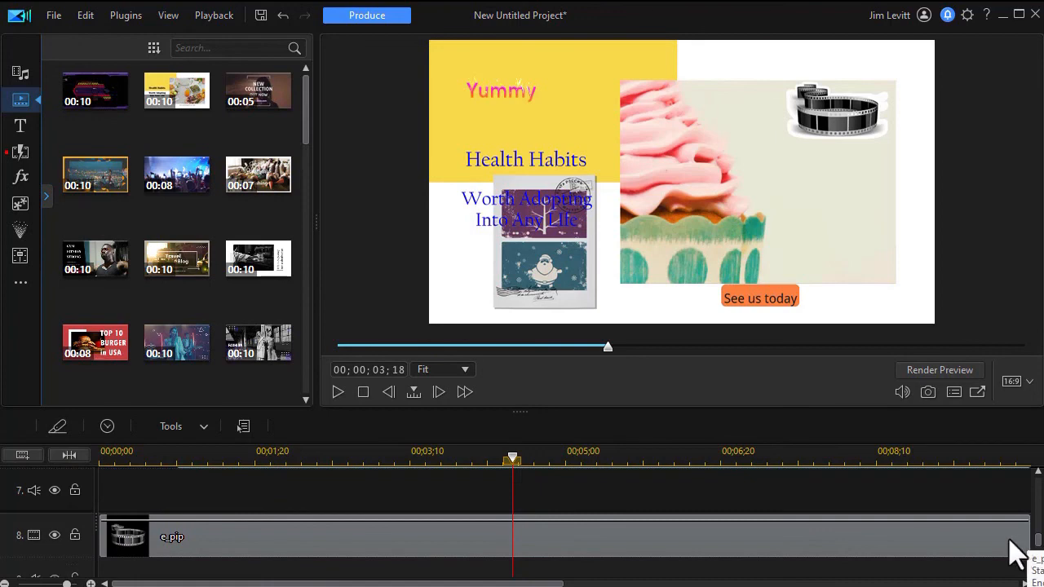